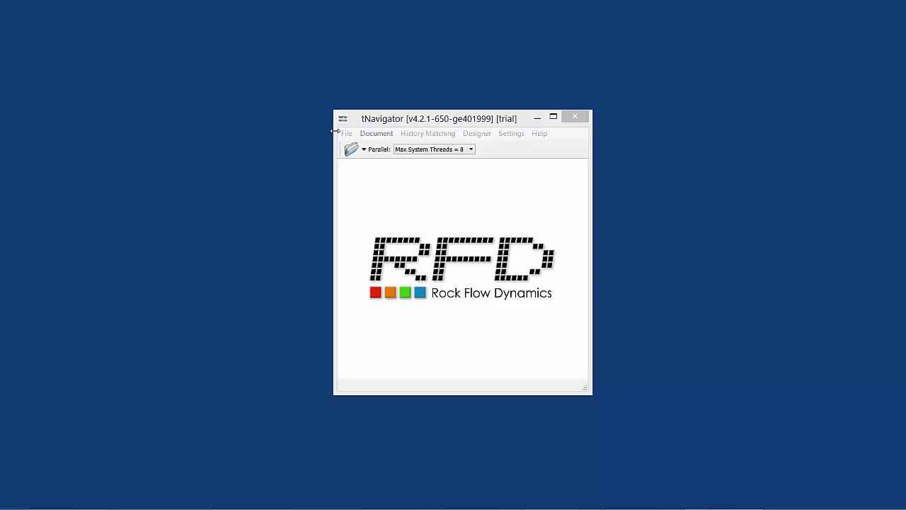
# Step: Load FAULT_COMP_TEST.DATA, run the simulation, and pause it at step 36 (01.06.2013)
pyautogui.click(348, 137)
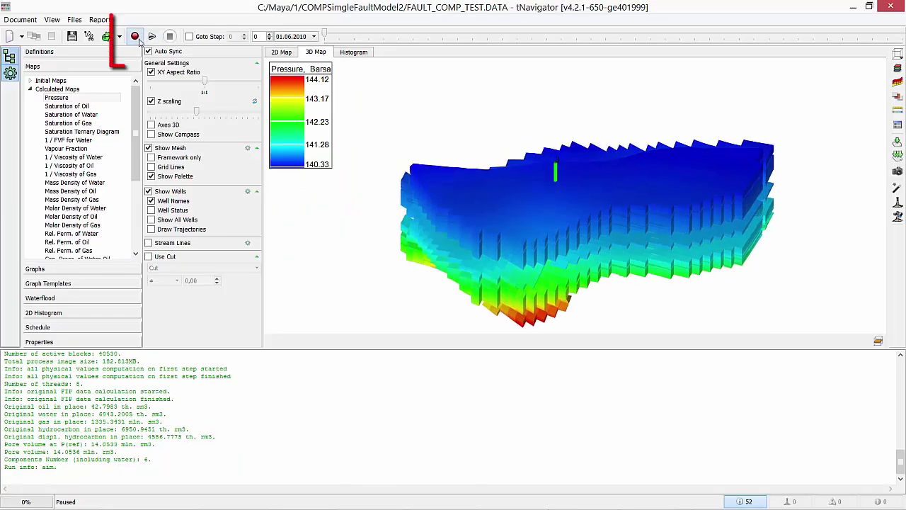
pyautogui.click(135, 36)
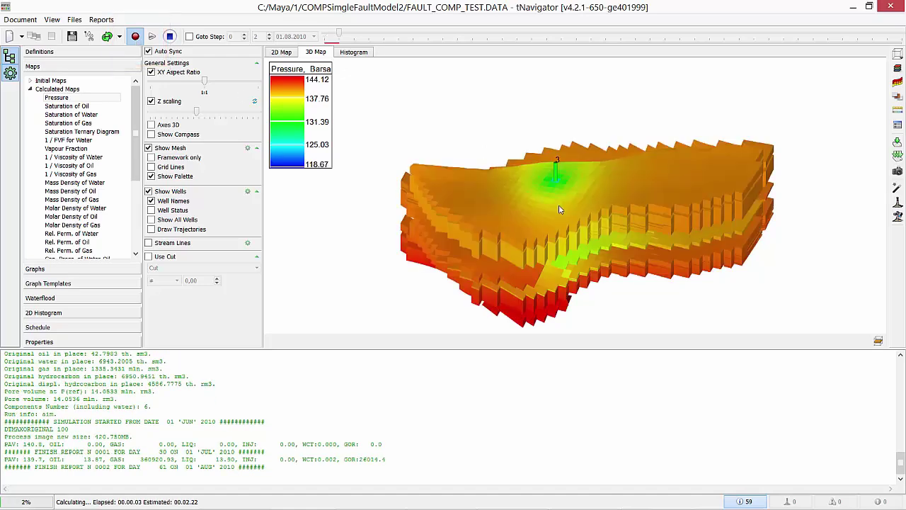
pyautogui.moveTo(557, 233); pyautogui.dragTo(600, 246)
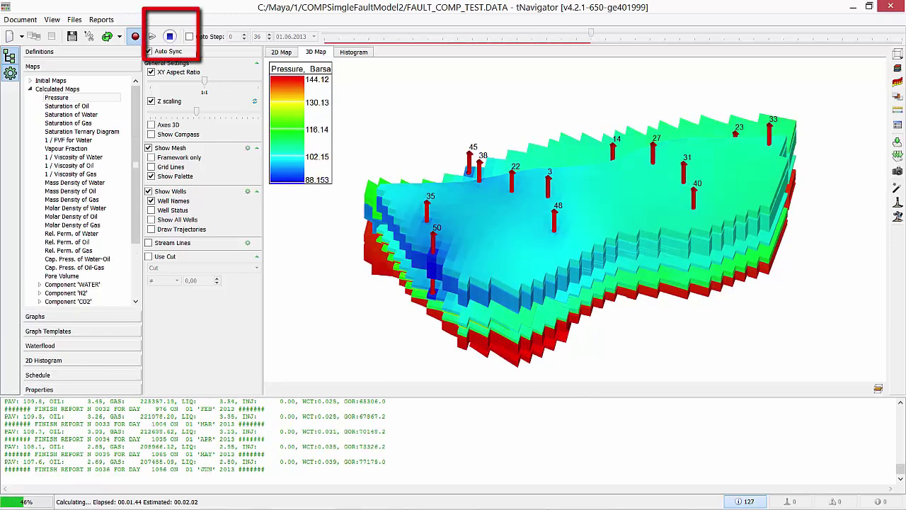
pyautogui.click(173, 40)
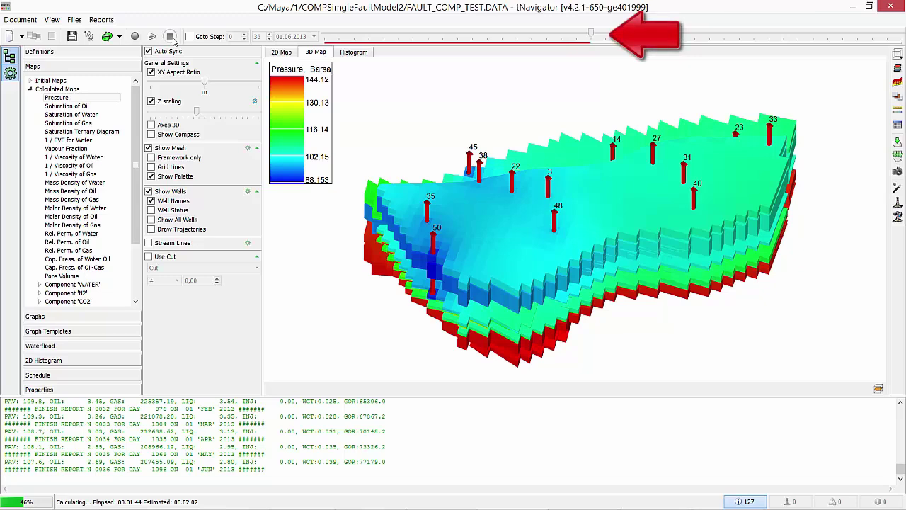
# Step: Show Gas in Place (Mass) as a summed 2D map with well names and contour-line colouring
pyautogui.click(30, 89)
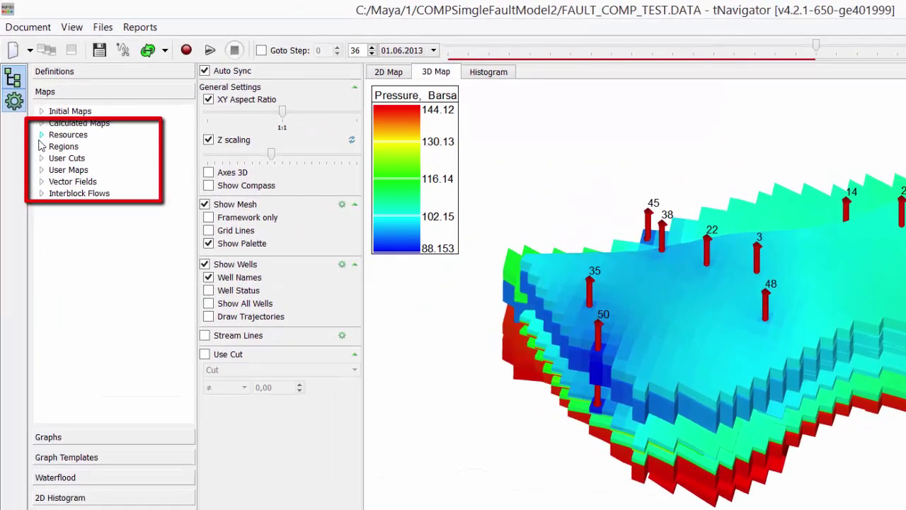
pyautogui.click(41, 141)
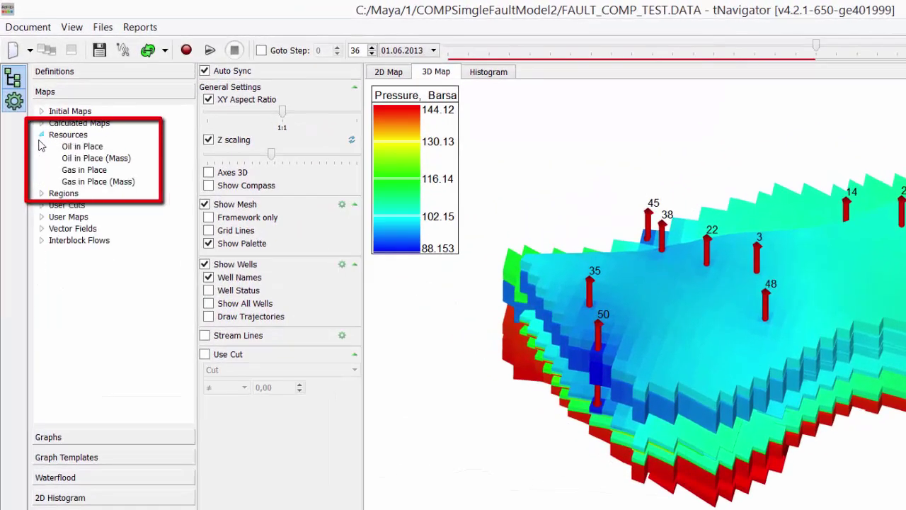
pyautogui.click(83, 170)
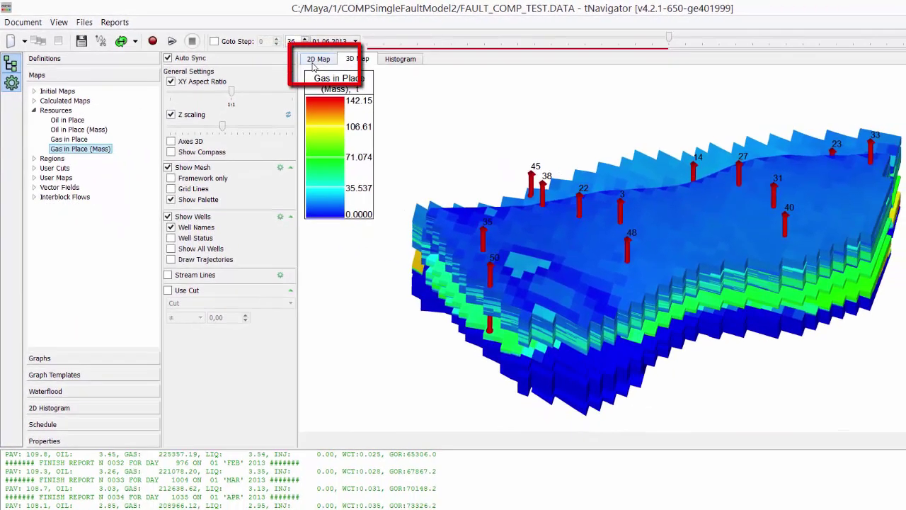
pyautogui.click(316, 60)
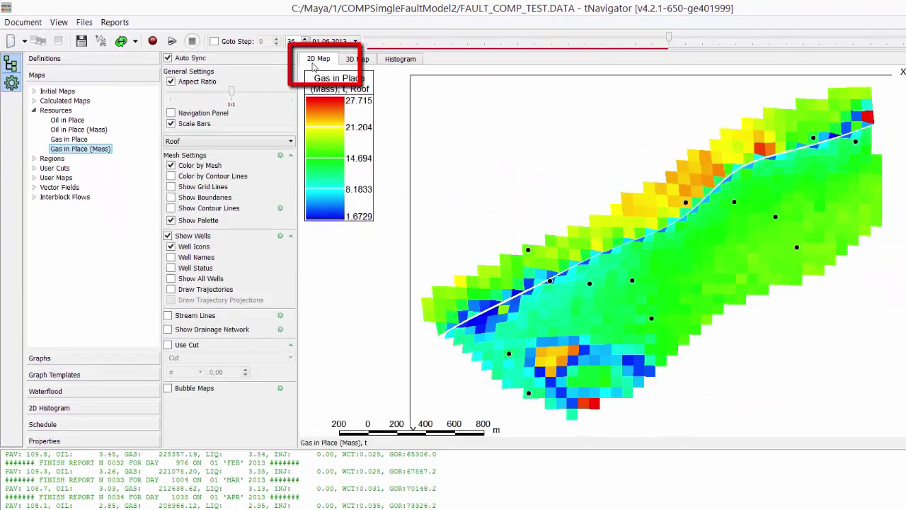
pyautogui.click(289, 141)
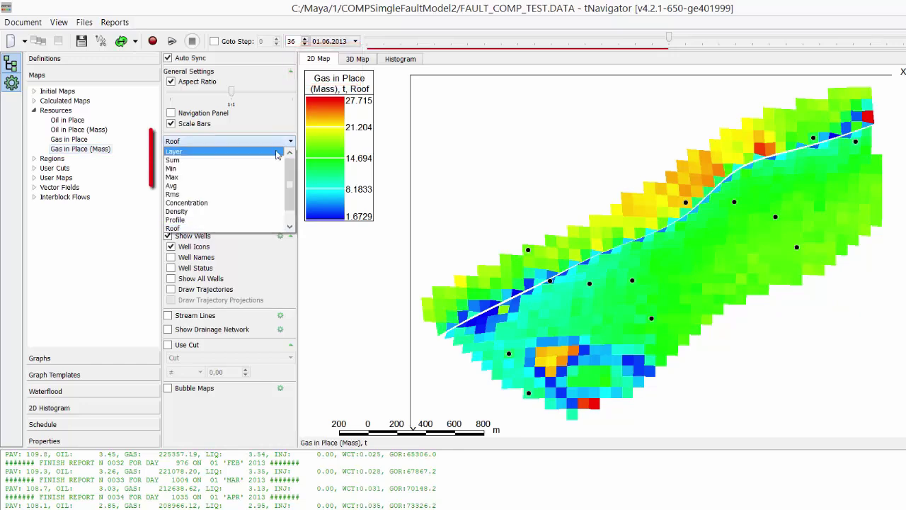
pyautogui.click(243, 165)
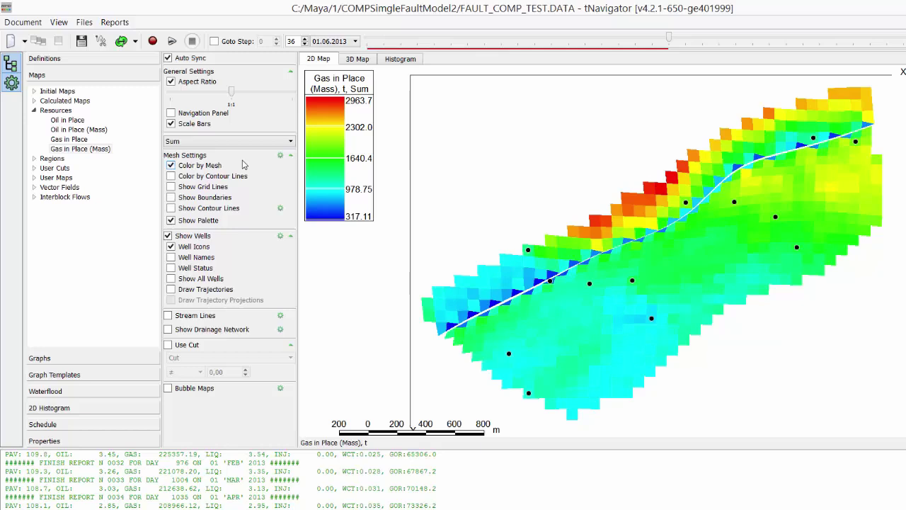
pyautogui.click(171, 257)
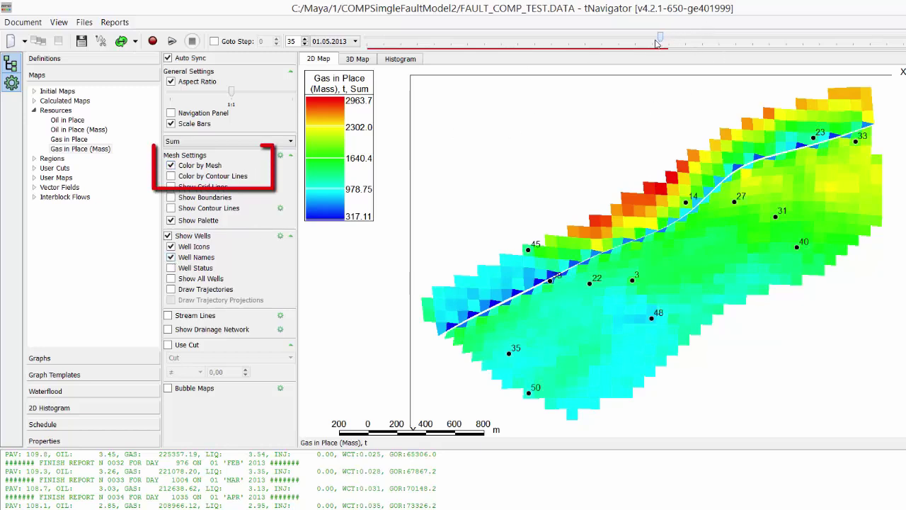
pyautogui.click(171, 177)
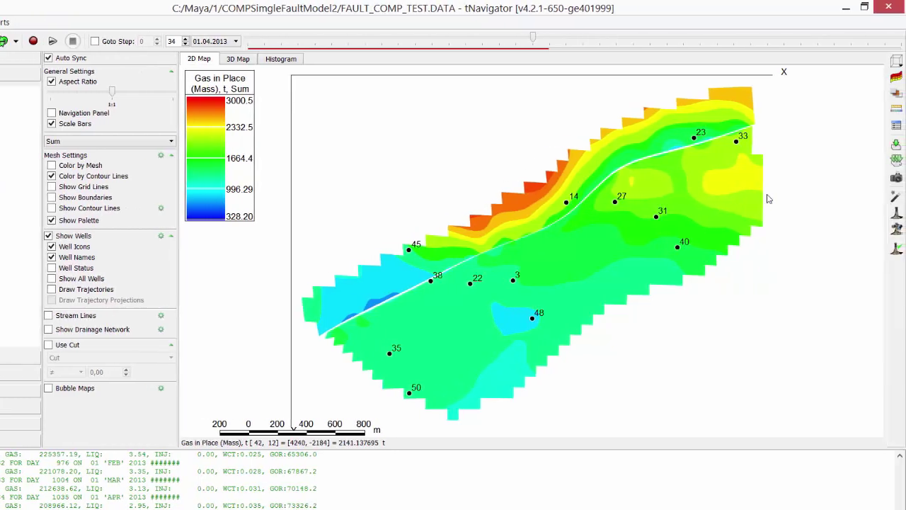
# Step: Place Cross-Section 1 just left of well 14 on the 2D map and check it in 3D
pyautogui.click(896, 78)
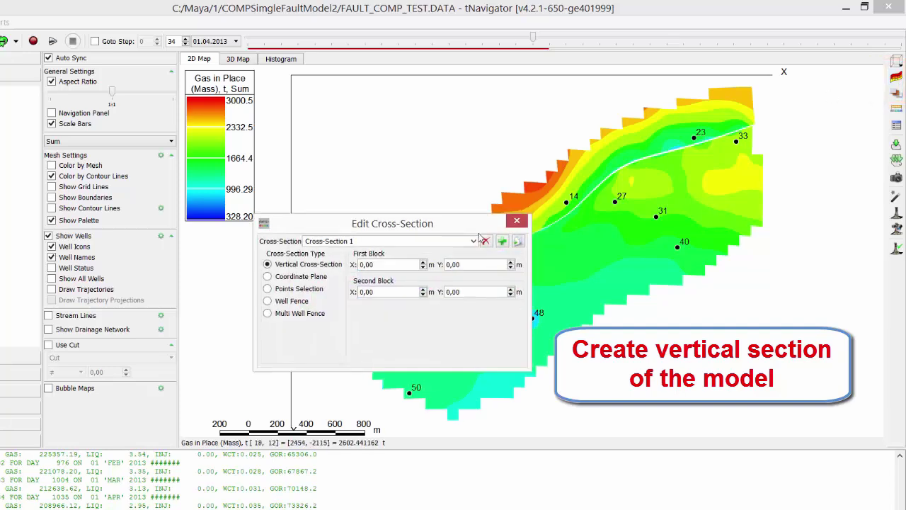
pyautogui.moveTo(478, 234); pyautogui.dragTo(475, 291)
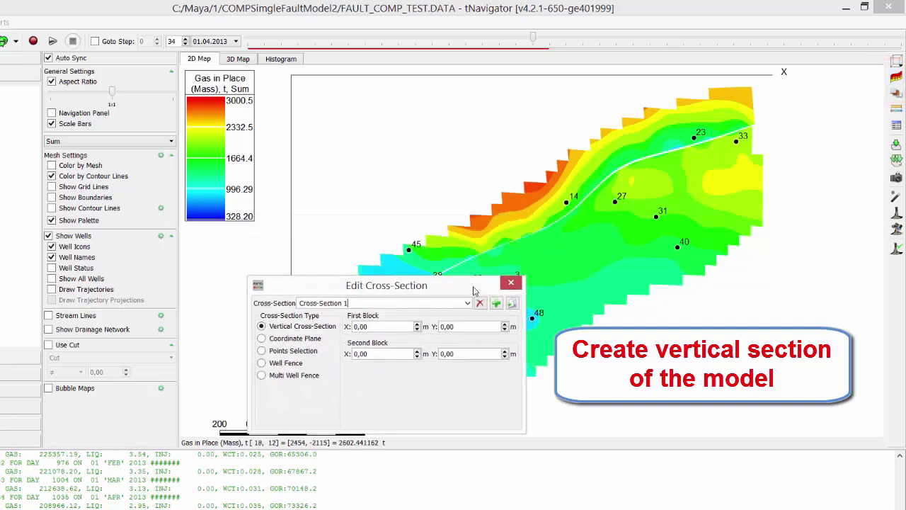
pyautogui.click(486, 220)
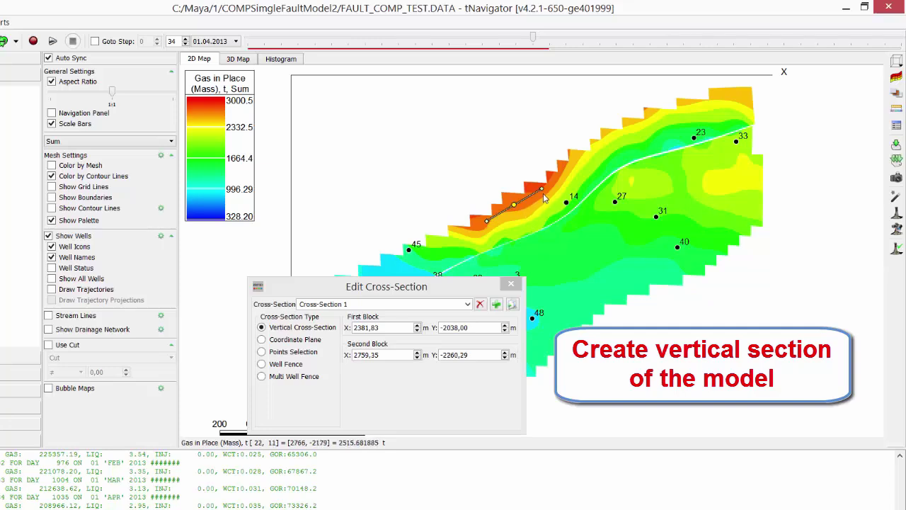
pyautogui.moveTo(543, 193)
pyautogui.mouseDown()
pyautogui.moveTo(551, 201)
pyautogui.moveTo(513, 218)
pyautogui.mouseUp()
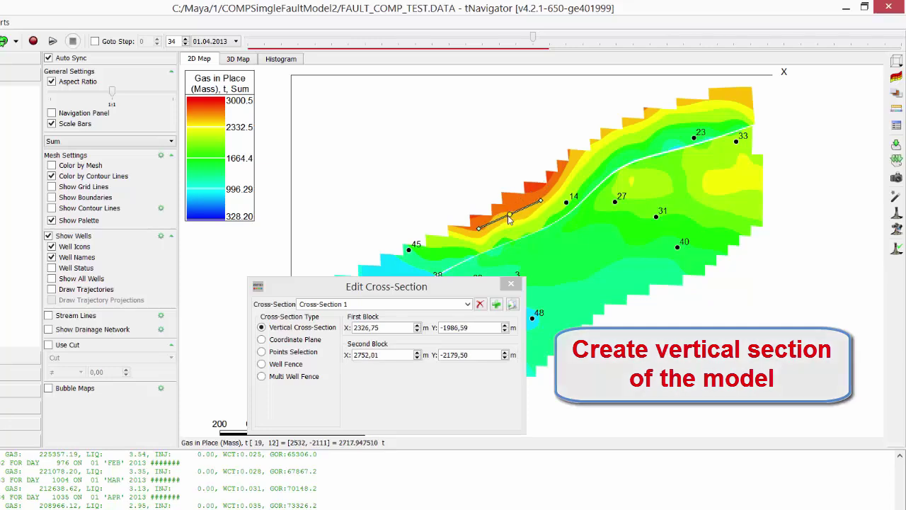
pyautogui.click(241, 59)
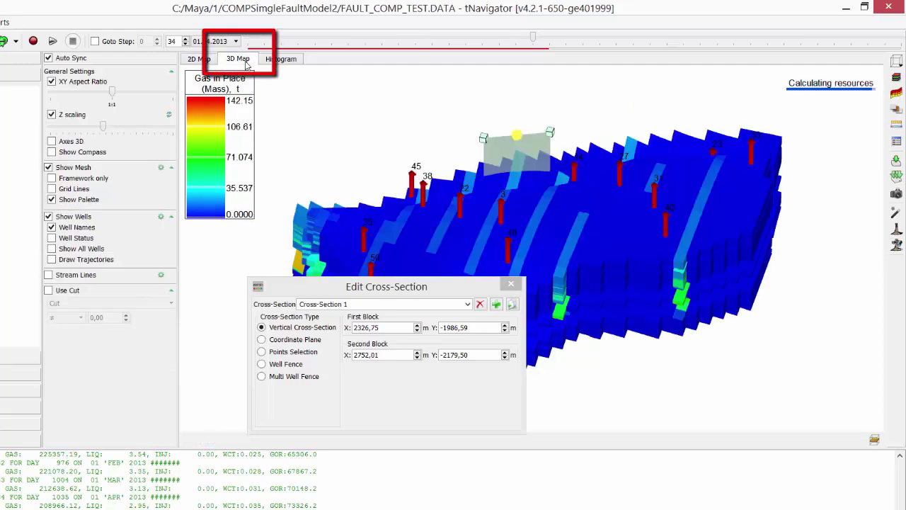
pyautogui.moveTo(540, 194)
pyautogui.mouseDown()
pyautogui.moveTo(570, 190)
pyautogui.moveTo(575, 211)
pyautogui.moveTo(430, 156)
pyautogui.mouseUp()
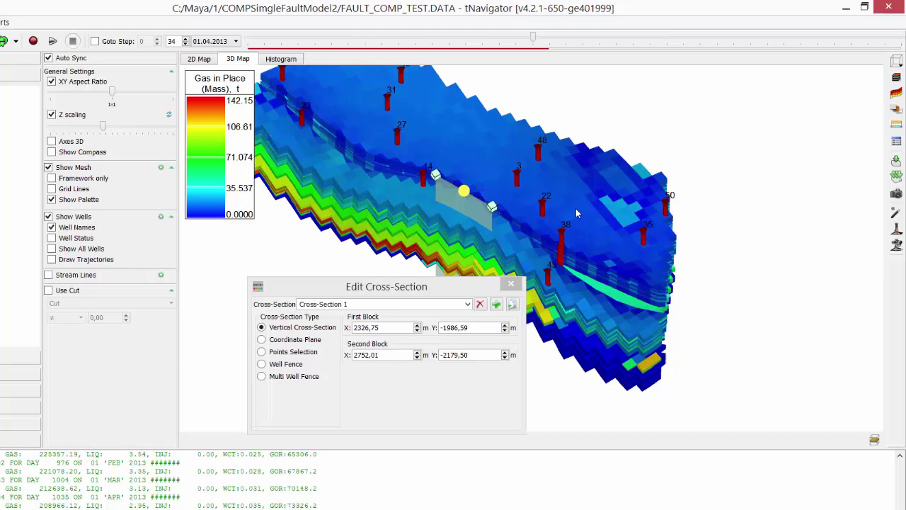
pyautogui.click(209, 63)
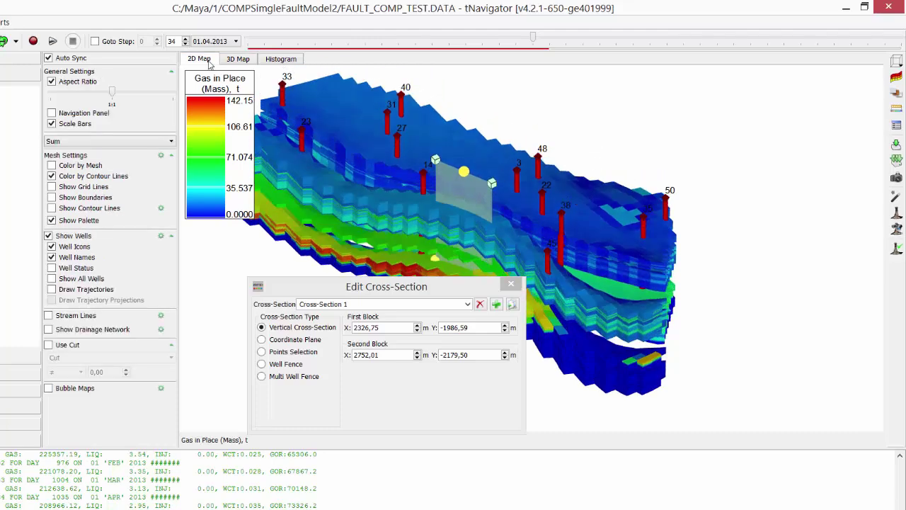
# Step: Display the map along Cross-Section 1 and pan down to the gas layer
pyautogui.click(511, 285)
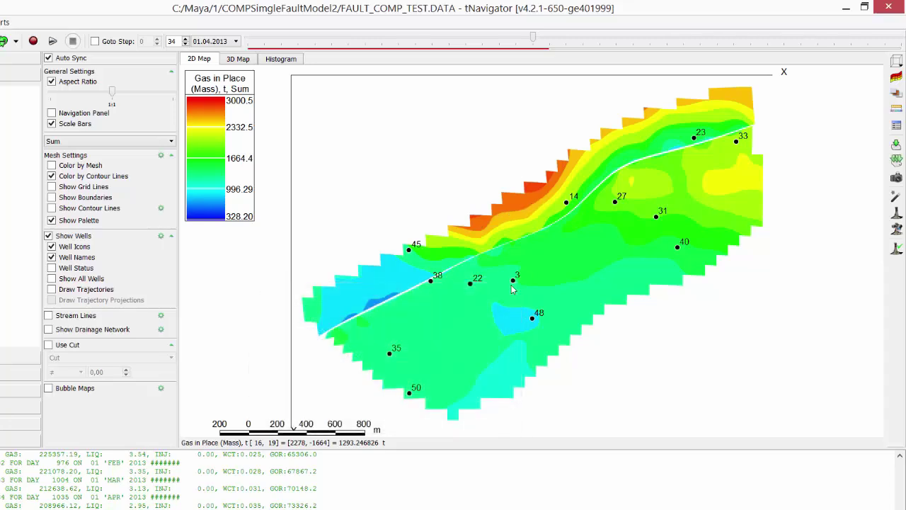
pyautogui.click(163, 141)
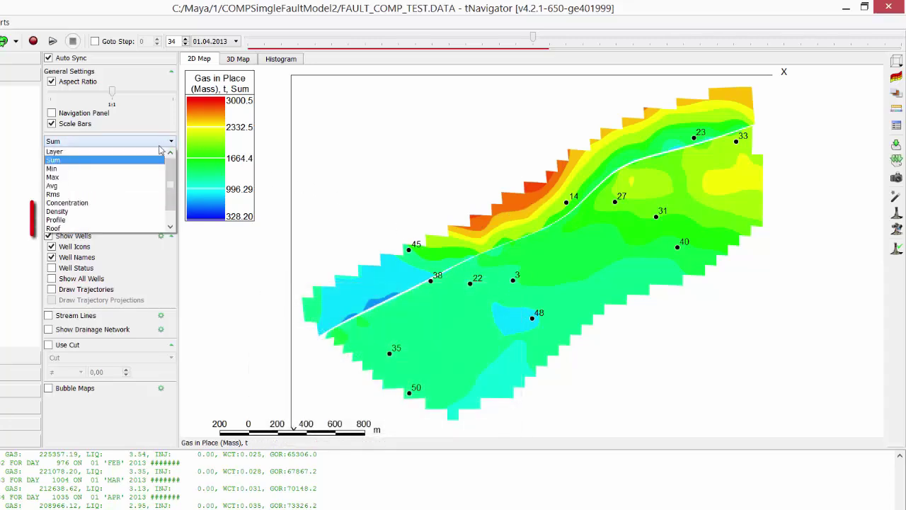
pyautogui.scroll(-1, 113, 198)
pyautogui.click(131, 228)
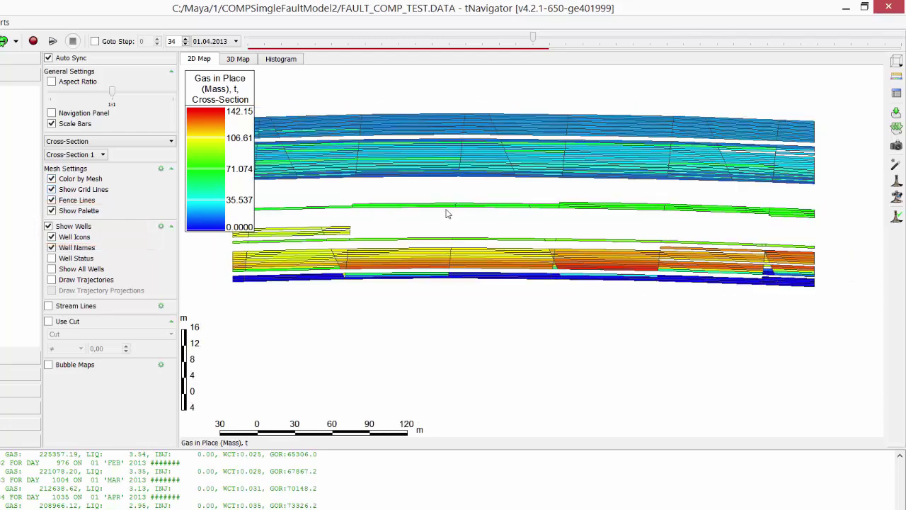
pyautogui.moveTo(448, 223); pyautogui.dragTo(457, 257)
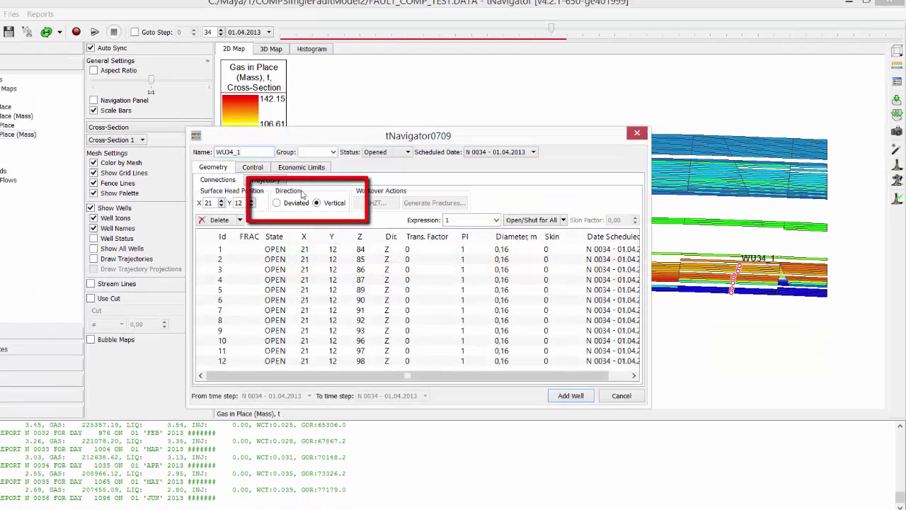
# Step: Make the new well deviated and show its trajectory points and perforations
pyautogui.click(276, 204)
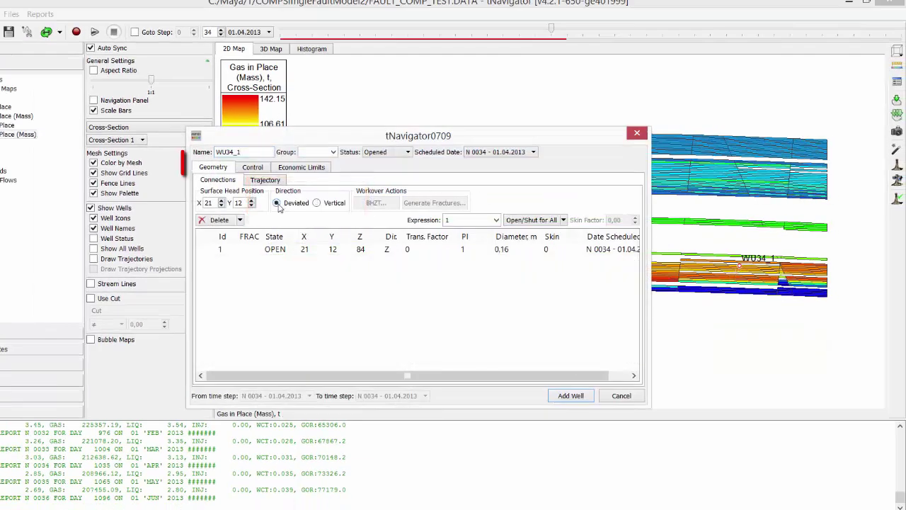
pyautogui.click(263, 180)
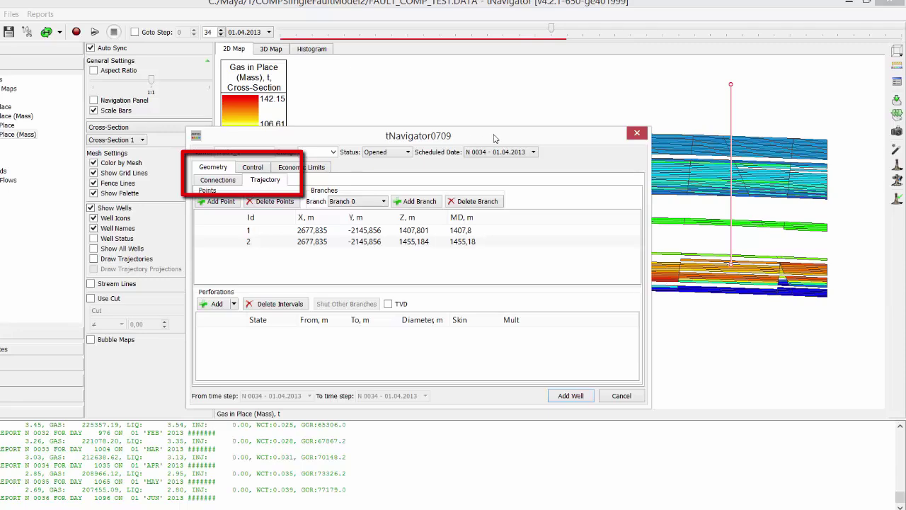
pyautogui.moveTo(495, 138); pyautogui.dragTo(339, 194)
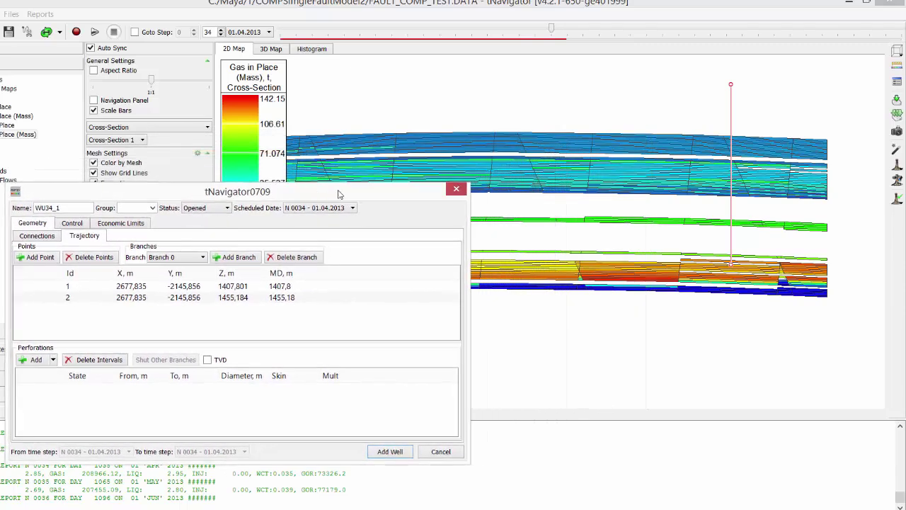
pyautogui.moveTo(658, 257); pyautogui.dragTo(715, 258)
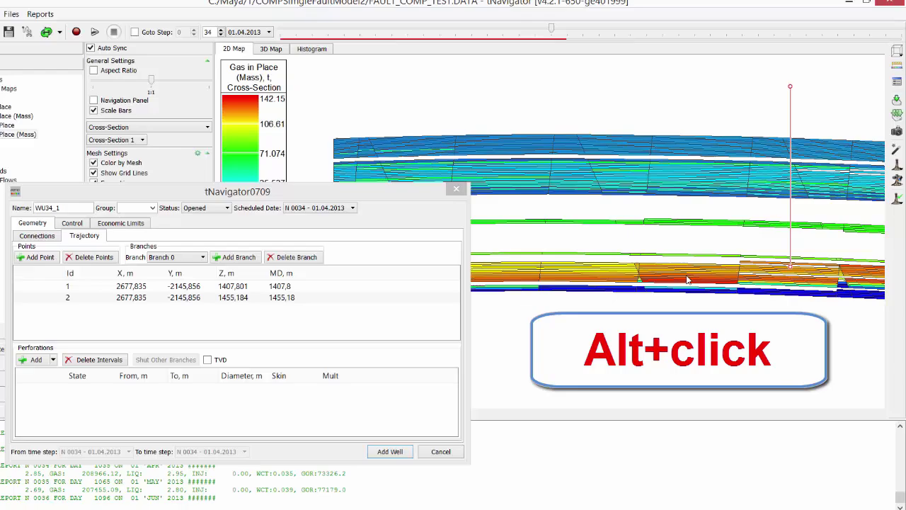
# Step: Alt+click further points along the gas-bearing layer to extend WU34_1's trajectory
pyautogui.keyDown('alt'); pyautogui.click(686, 276); pyautogui.keyUp('alt')
pyautogui.keyDown('alt'); pyautogui.click(593, 277); pyautogui.keyUp('alt')
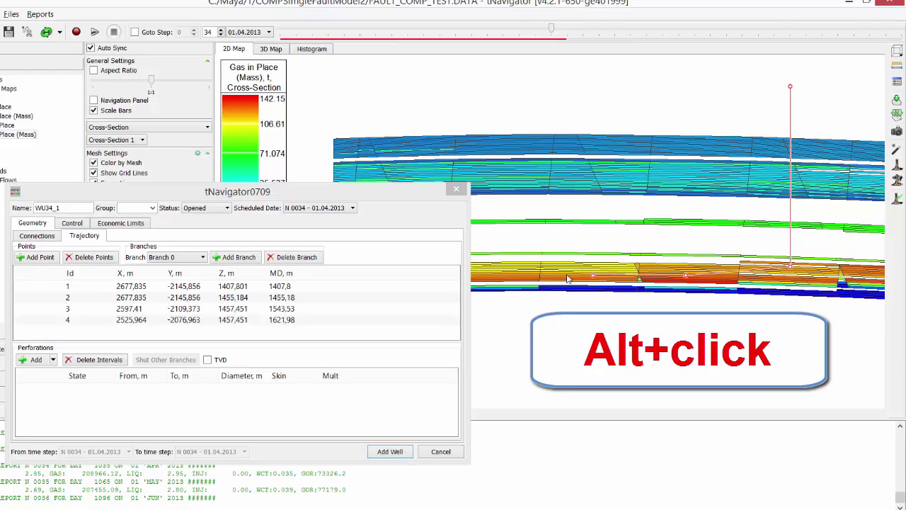
pyautogui.keyDown('alt'); pyautogui.click(505, 278); pyautogui.keyUp('alt')
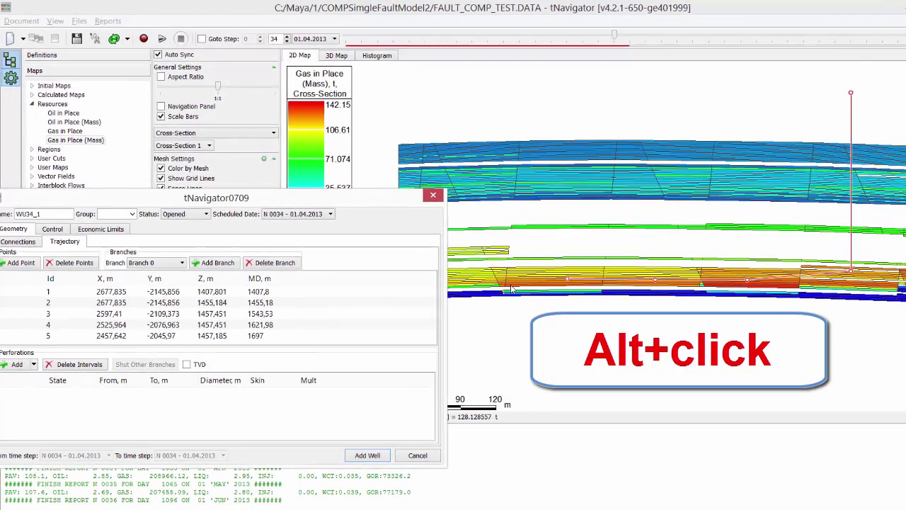
pyautogui.click(505, 286)
pyautogui.keyDown('alt'); pyautogui.click(511, 283); pyautogui.keyUp('alt')
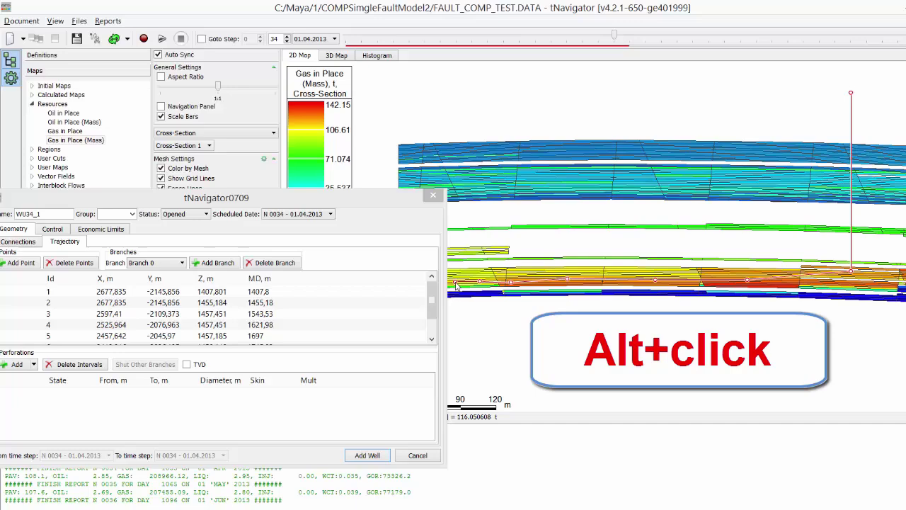
pyautogui.moveTo(379, 207); pyautogui.dragTo(487, 183)
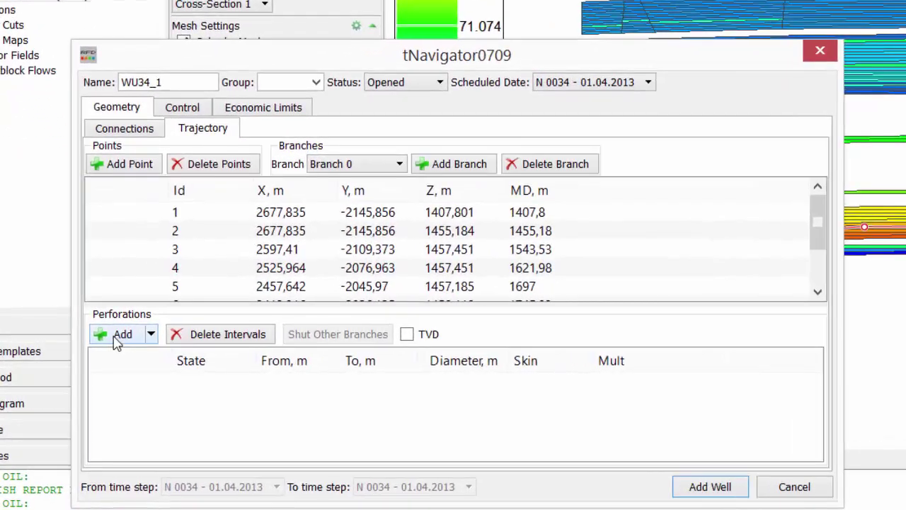
# Step: Add a PERFORATE interval from 1407.8 to 1792.6 m MD covering WU34_1's full trajectory
pyautogui.click(117, 338)
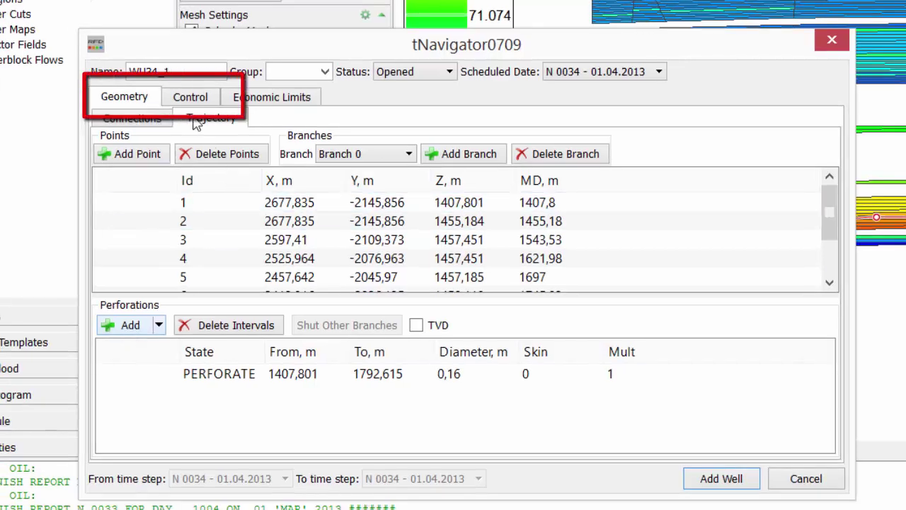
# Step: Control WU34_1 by 70 bar bottom-hole pressure, review economic limits, and add the well
pyautogui.click(191, 104)
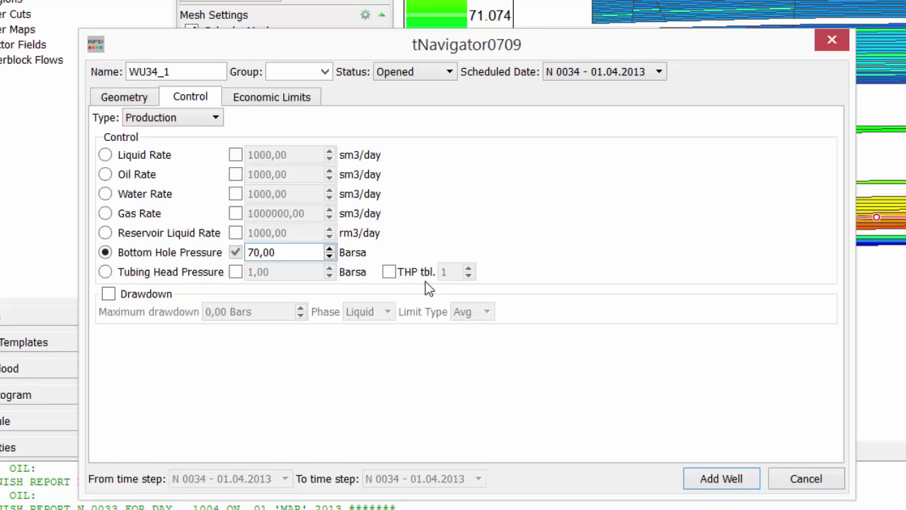
pyautogui.click(283, 98)
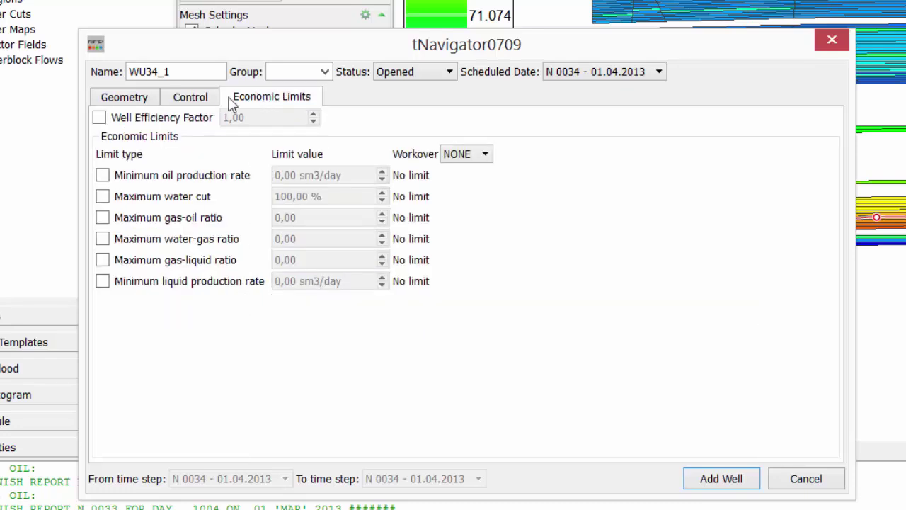
pyautogui.click(205, 102)
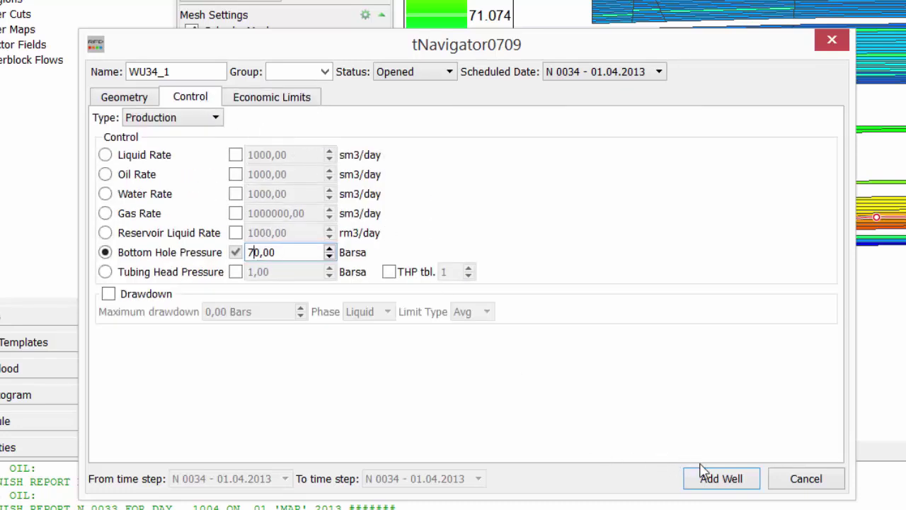
pyautogui.click(721, 479)
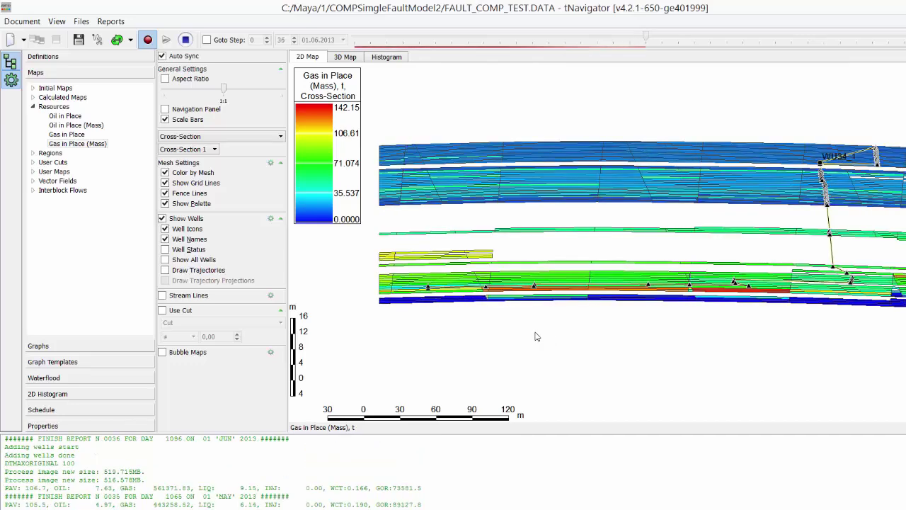
# Step: Draw well trajectories in 3D with the mesh hidden, zooming in on WU34_1's path
pyautogui.click(335, 60)
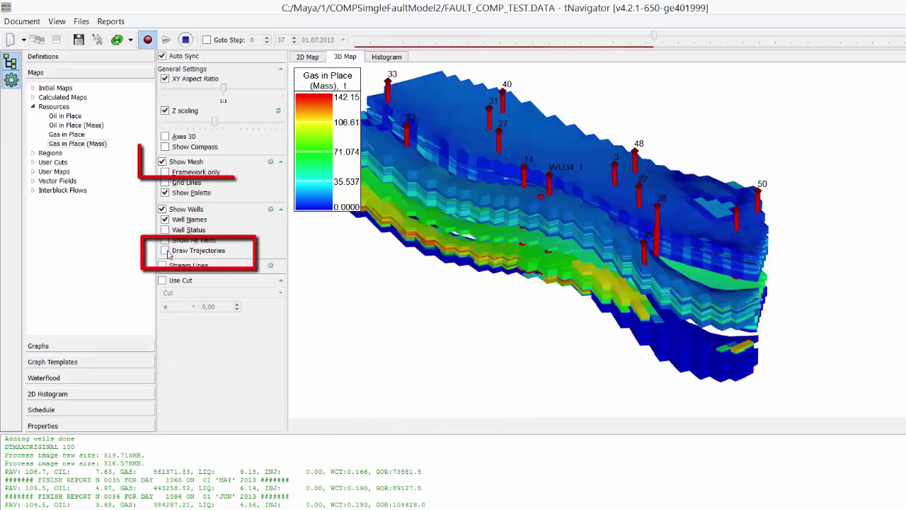
pyautogui.click(166, 252)
pyautogui.click(163, 163)
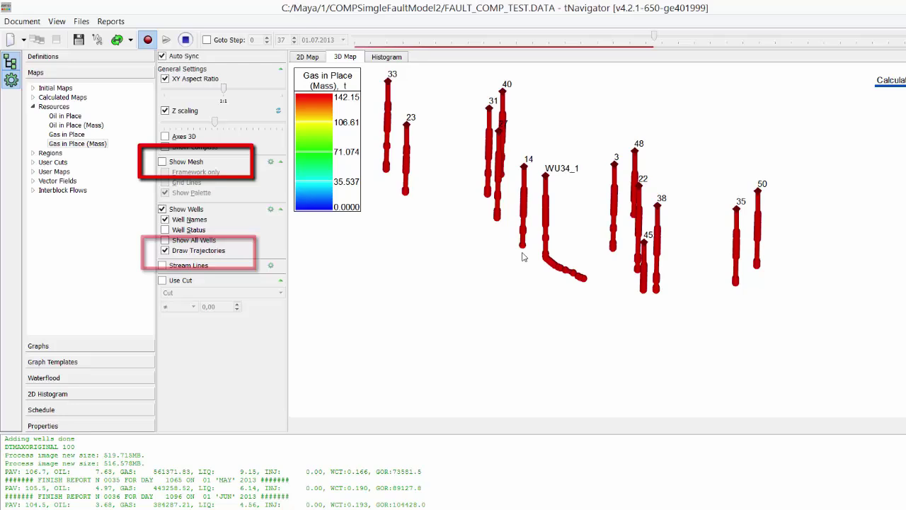
pyautogui.moveTo(495, 269); pyautogui.dragTo(571, 285)
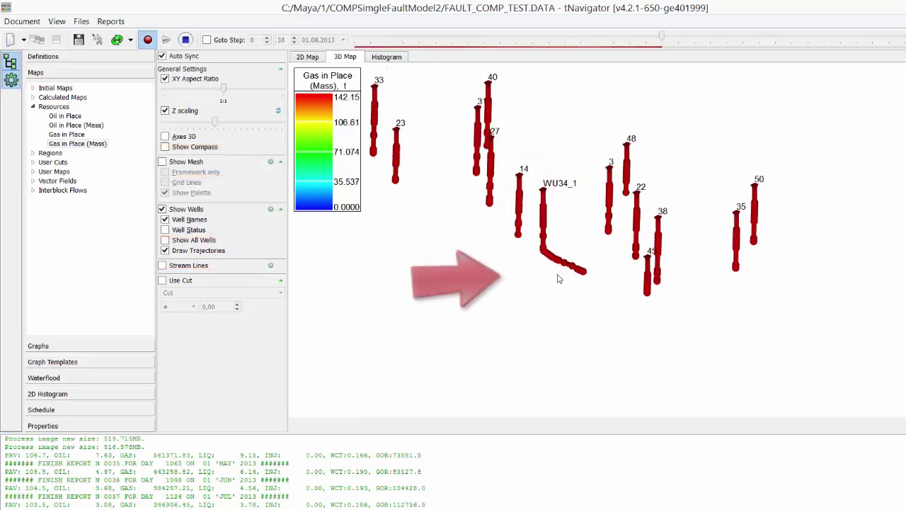
pyautogui.scroll(1, 552, 348)
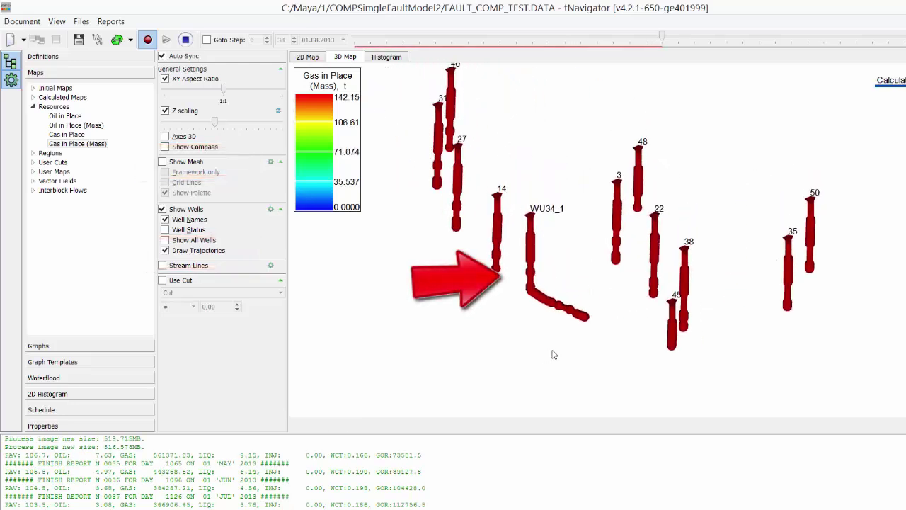
pyautogui.scroll(1, 552, 348)
pyautogui.scroll(1, 553, 347)
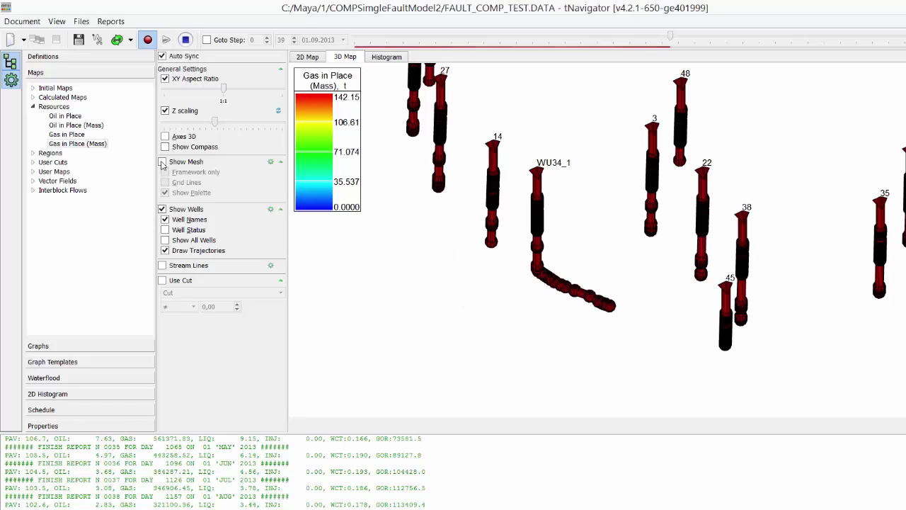
pyautogui.click(162, 162)
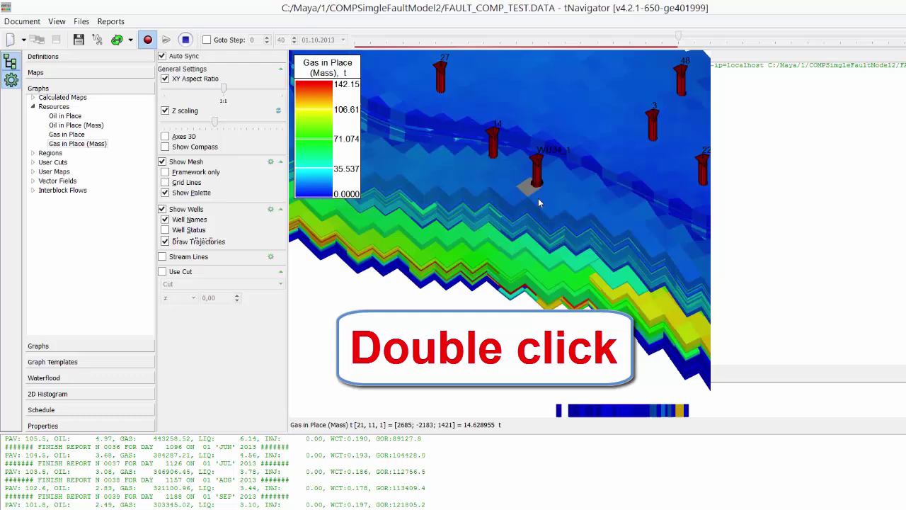
# Step: Graph WU34_1's rates with Gas Rate added and Limit Oil/Water Rate curves removed
pyautogui.doubleClick(538, 199)
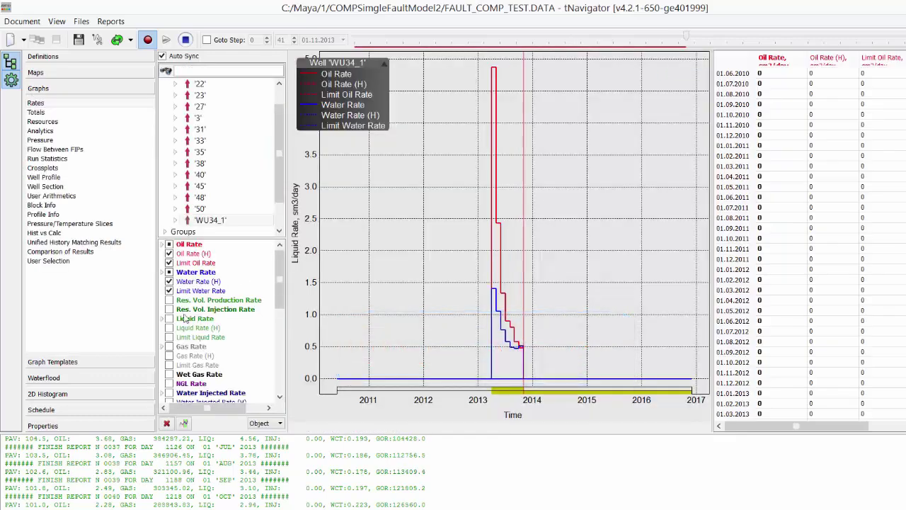
pyautogui.click(162, 347)
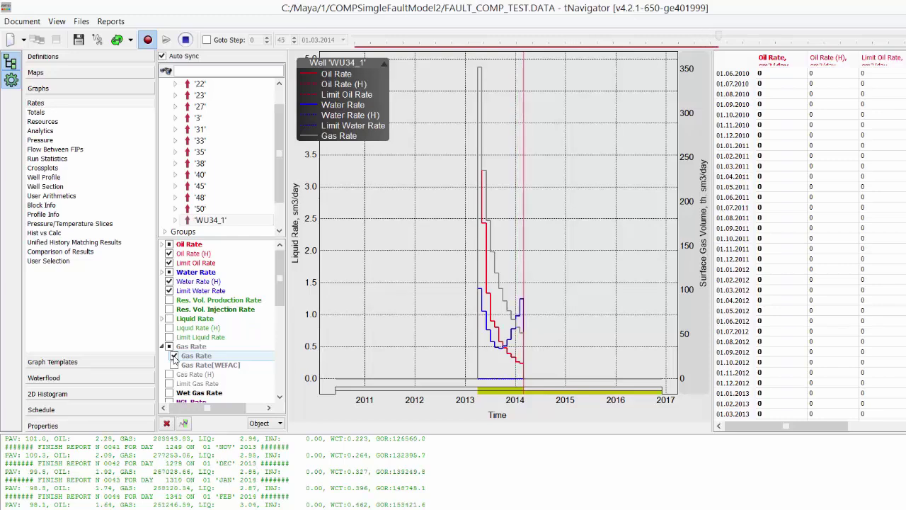
pyautogui.click(169, 262)
pyautogui.click(170, 291)
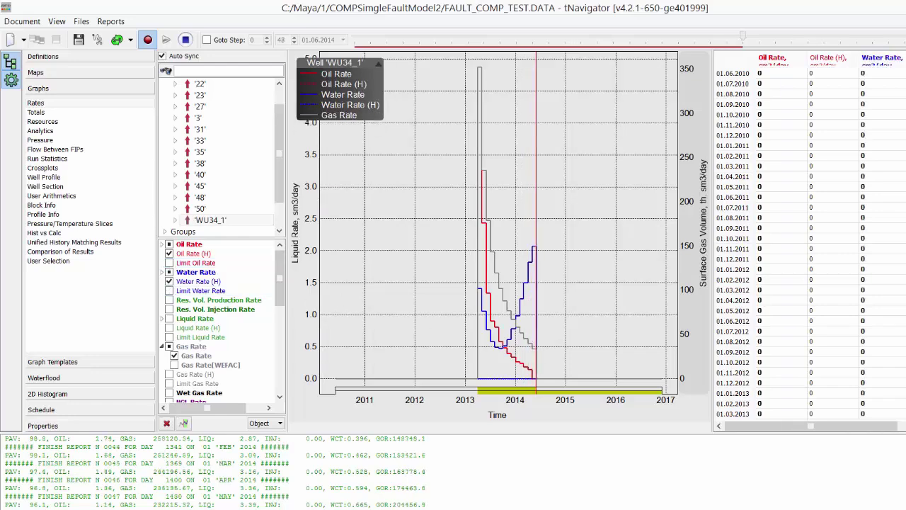
pyautogui.moveTo(811, 426); pyautogui.dragTo(859, 425)
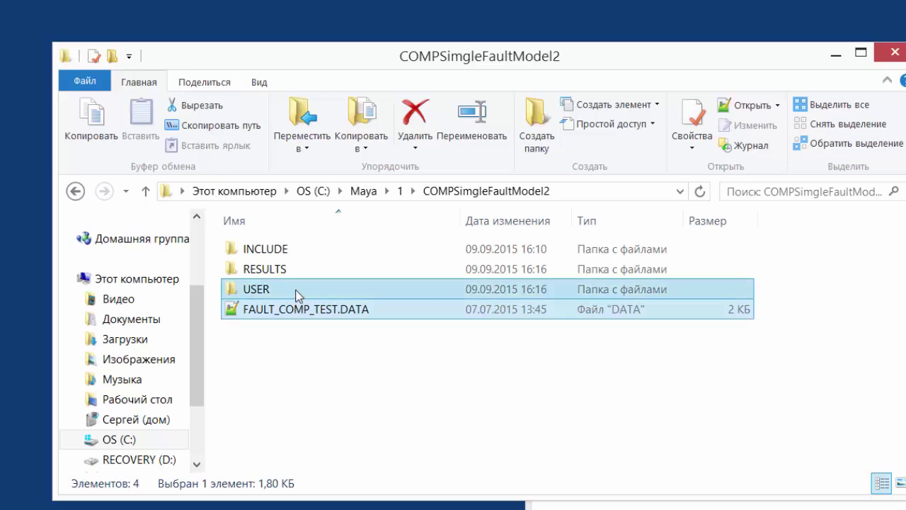
# Step: Open the model's USER folder and select the exported schedule .inc file
pyautogui.click(296, 290)
pyautogui.doubleClick(296, 290)
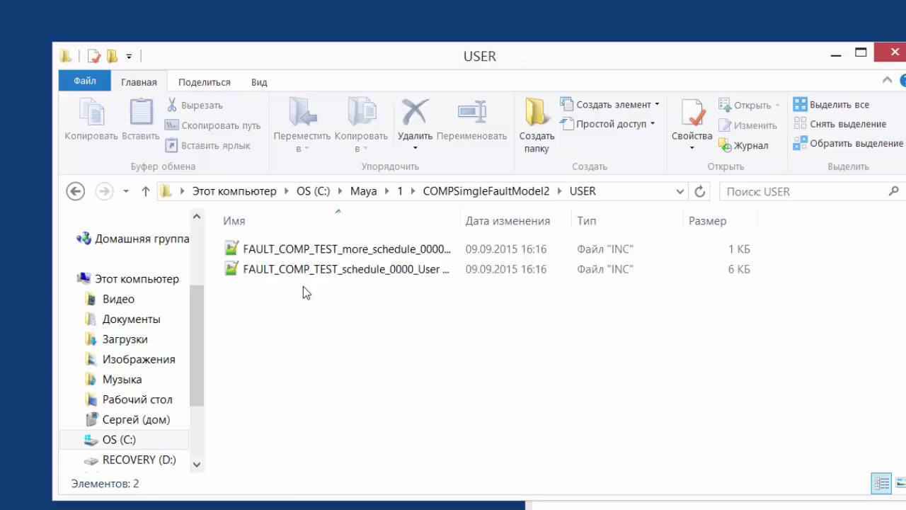
pyautogui.click(342, 270)
pyautogui.click(370, 253)
pyautogui.click(374, 273)
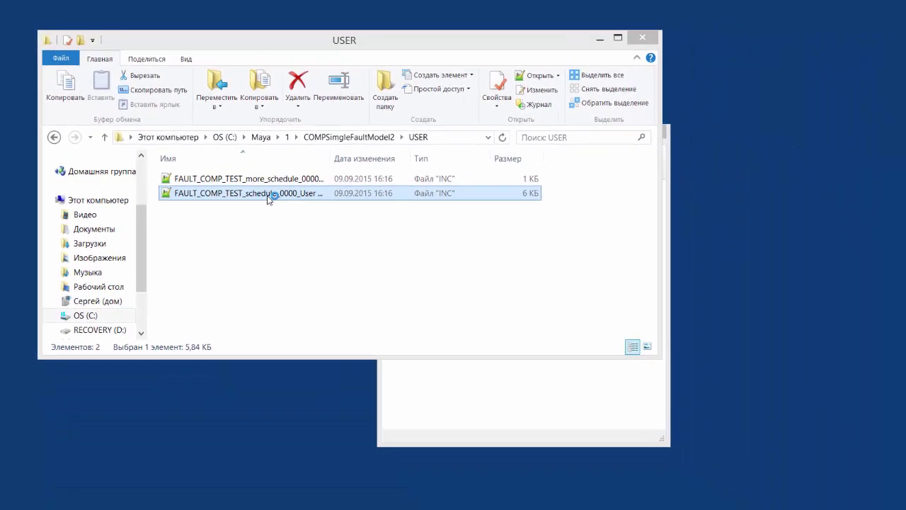
# Step: View the schedule file's WCONPROD entry setting WU34_1 to 70 bar BHP, then close Notepad++
pyautogui.doubleClick(372, 274)
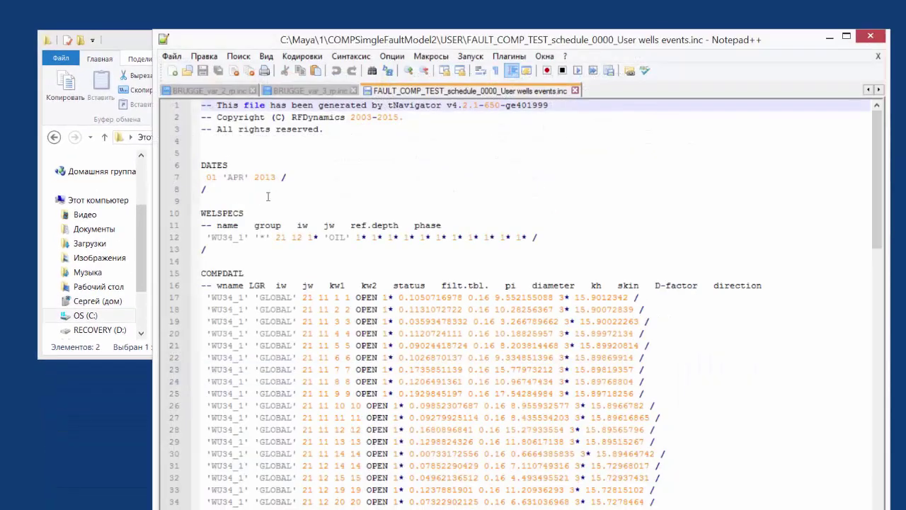
pyautogui.scroll(-2, 800, 255)
pyautogui.scroll(-8, 821, 305)
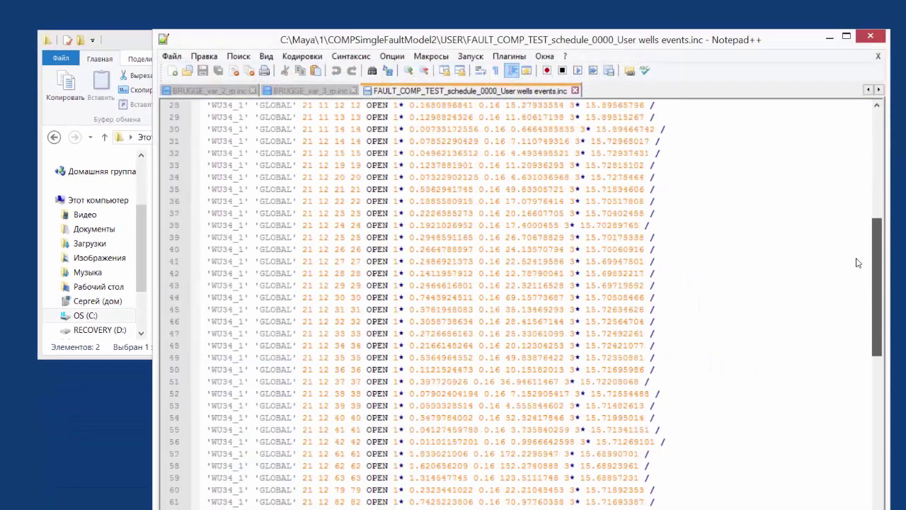
pyautogui.scroll(-7, 841, 352)
pyautogui.scroll(-4, 841, 352)
pyautogui.scroll(-2, 841, 352)
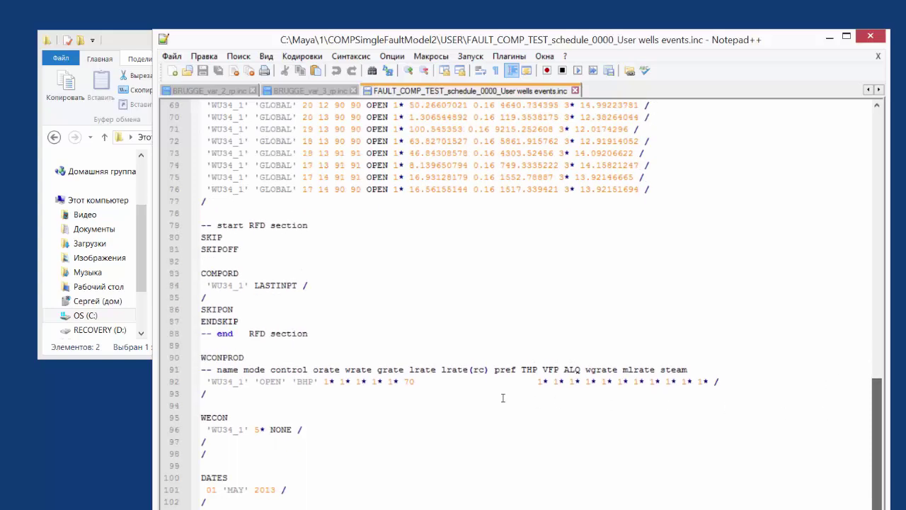
pyautogui.doubleClick(223, 357)
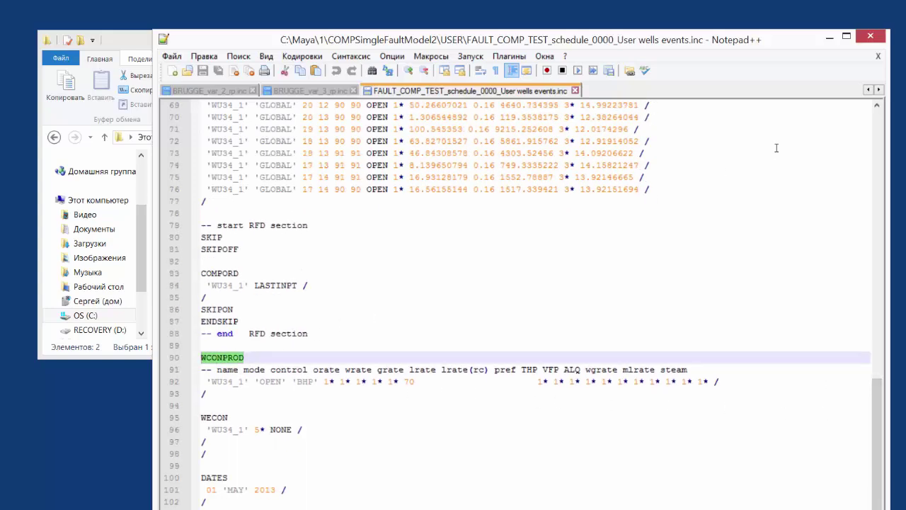
pyautogui.click(870, 37)
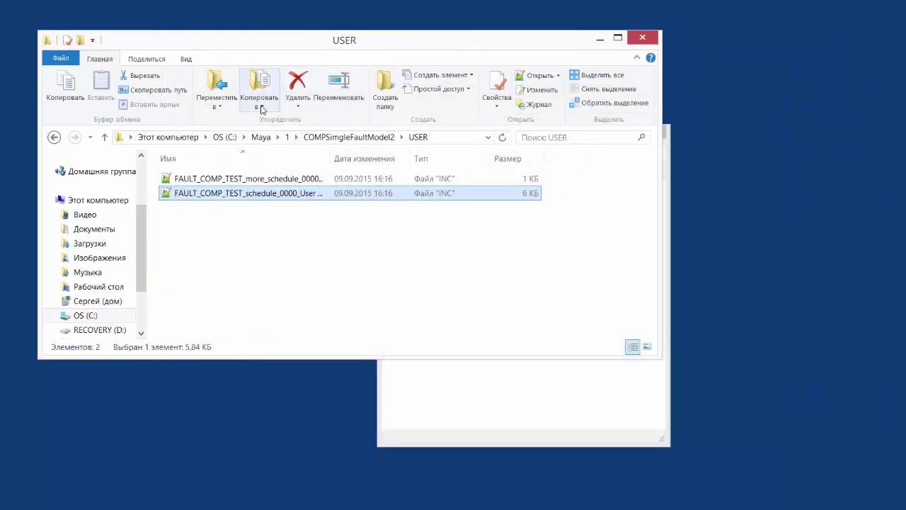
# Step: Open the more_schedule .inc file and highlight the WELLTRACK line for WU34_1
pyautogui.click(207, 181)
pyautogui.doubleClick(206, 181)
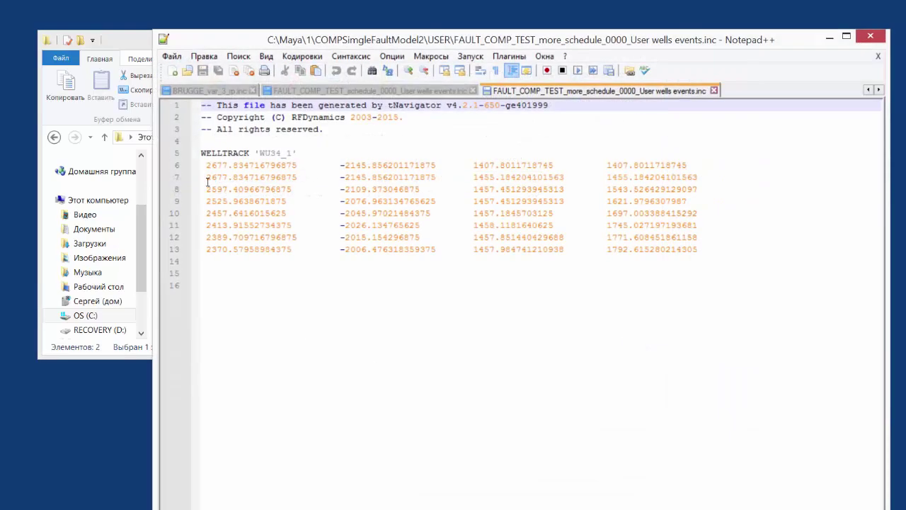
pyautogui.click(260, 152)
pyautogui.moveTo(260, 152); pyautogui.dragTo(312, 156)
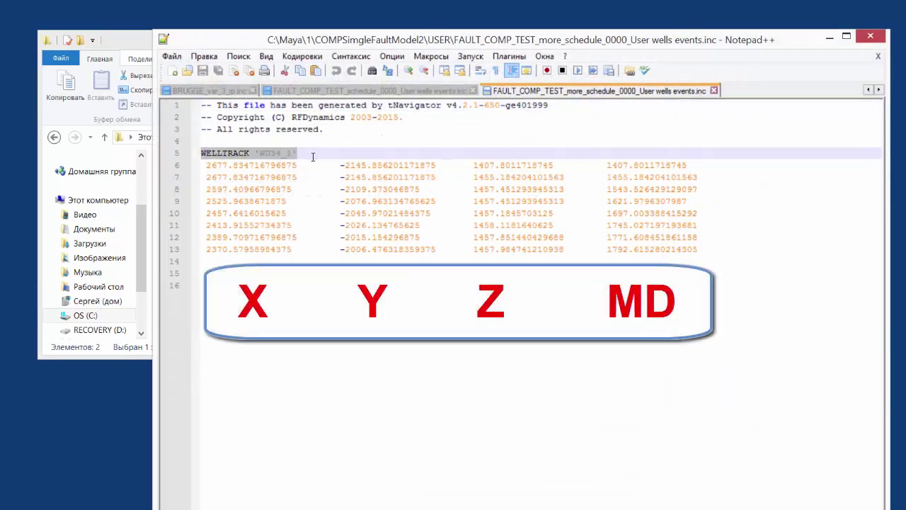